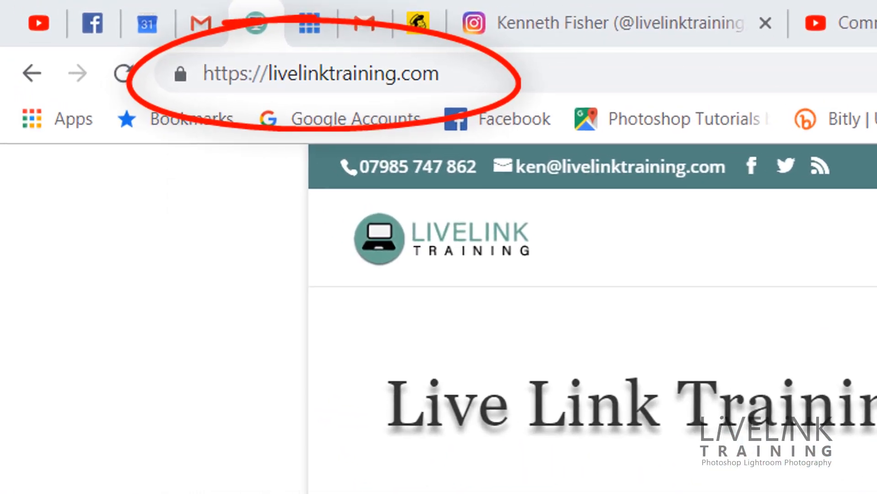
scroll(592, 388, down, 15)
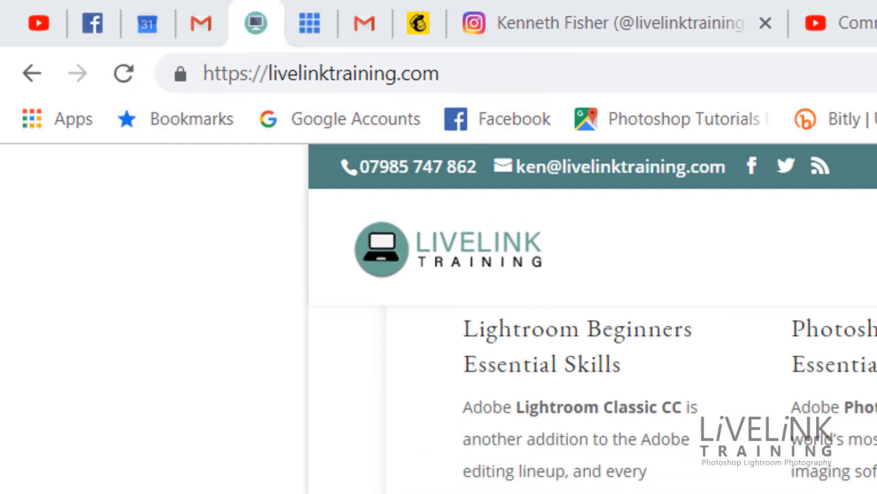
scroll(439, 320, down, 10)
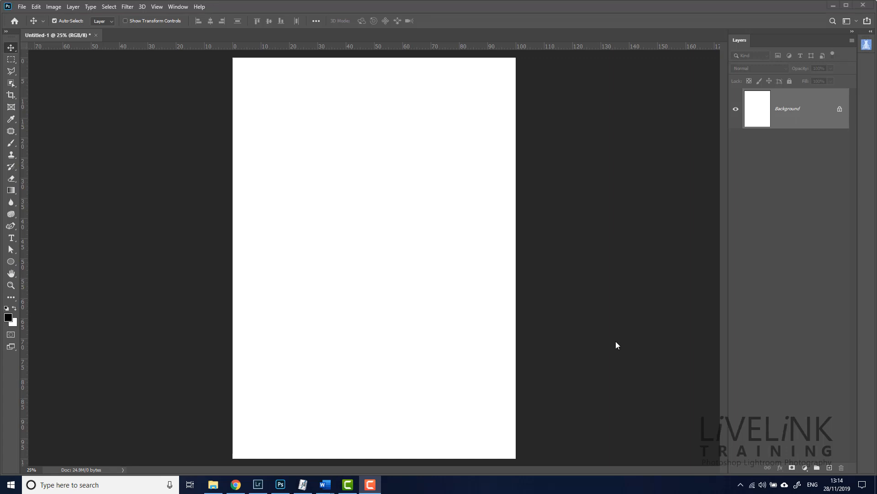
Show the Brush Settings and Brushes panels, and place the Brushes panel beside the canvas, clear of the page.
click(180, 6)
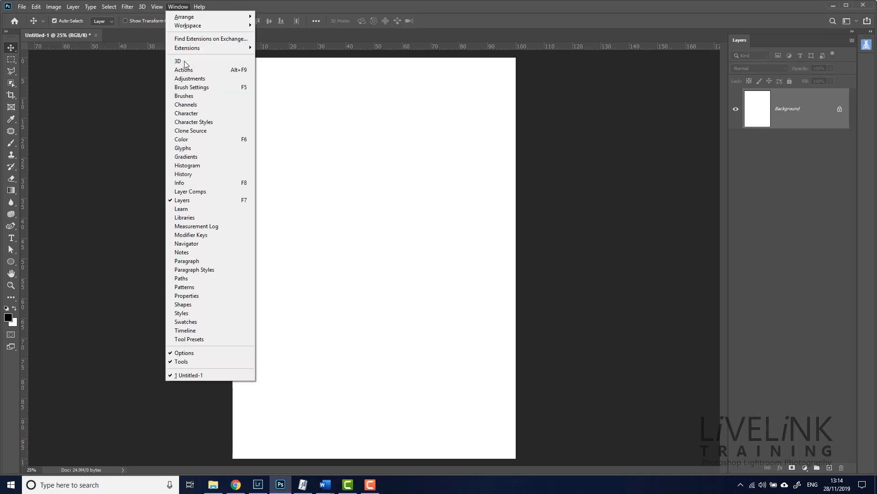
click(203, 88)
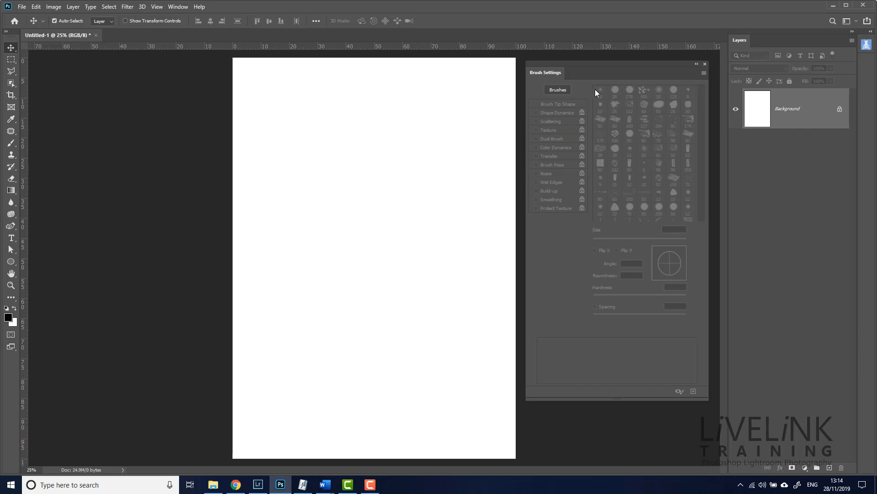
click(558, 90)
drag(347, 105, 52, 81)
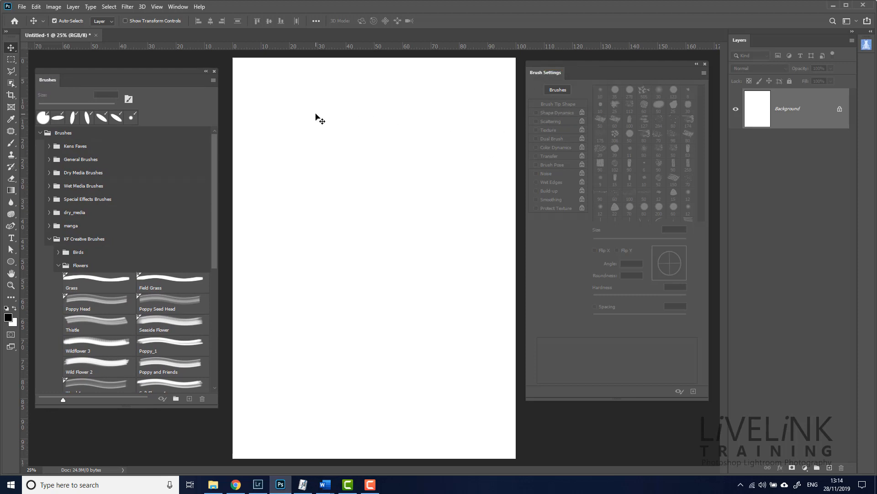
With the Brush tool, shape the tip to 35% roundness at a -24° angle and stamp one dab on the upper part of the page.
click(13, 144)
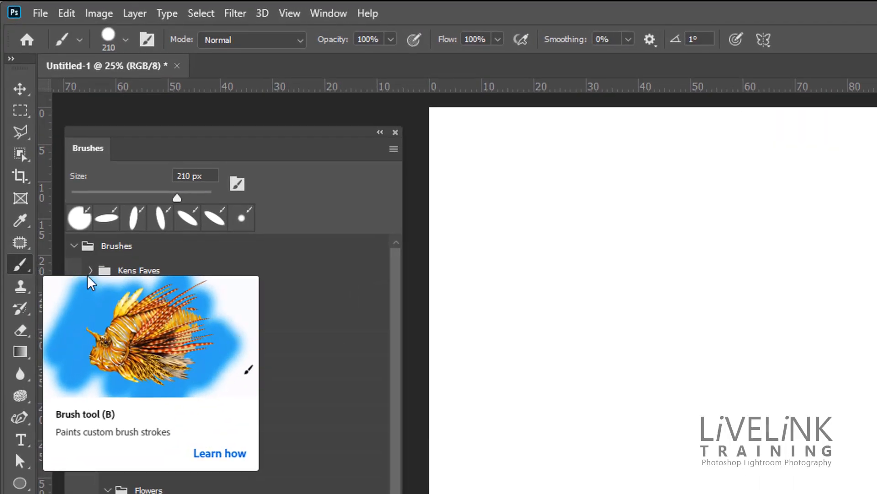
key(b)
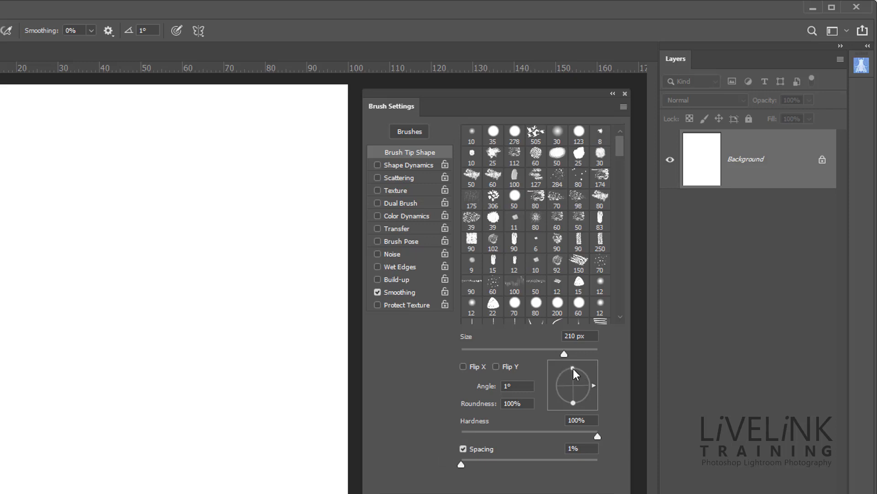
drag(573, 369, 594, 396)
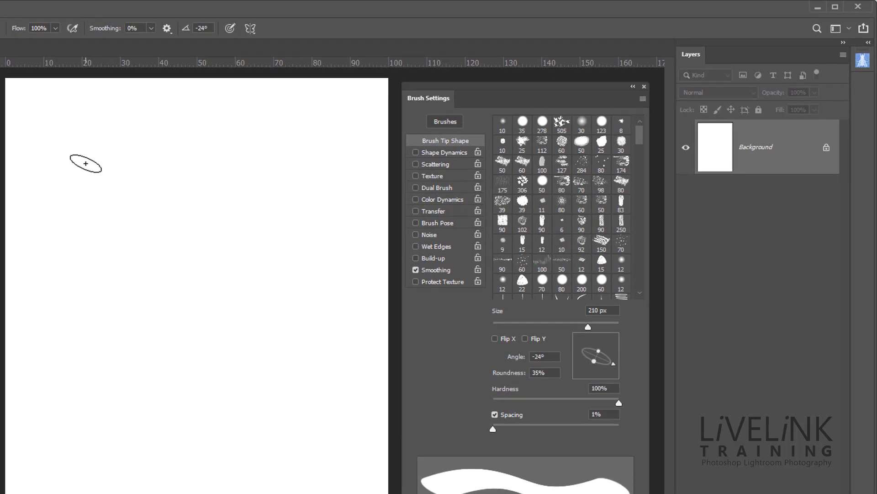
click(86, 163)
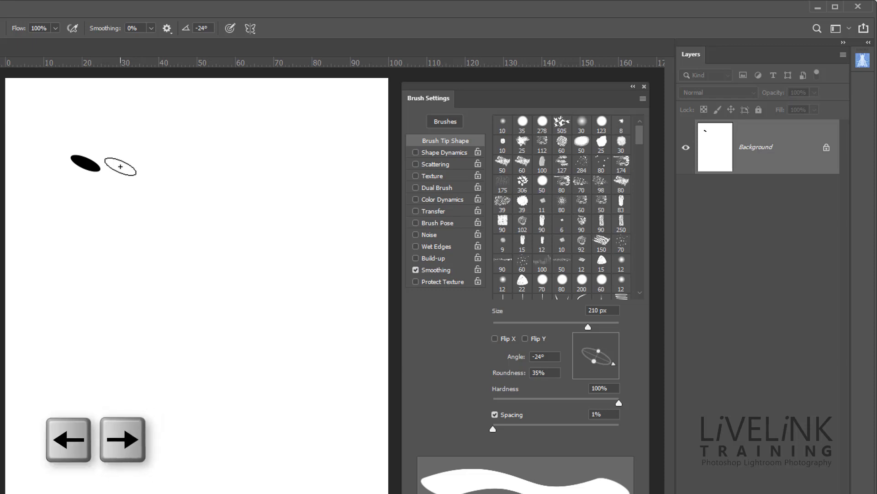
Rotate the brush tip in one-degree increments to -91° and stamp a second dab beside the first one.
key(Right)
key(Right)
key(Right)
key(Right)
key(Right)
key(Right)
key(Right)
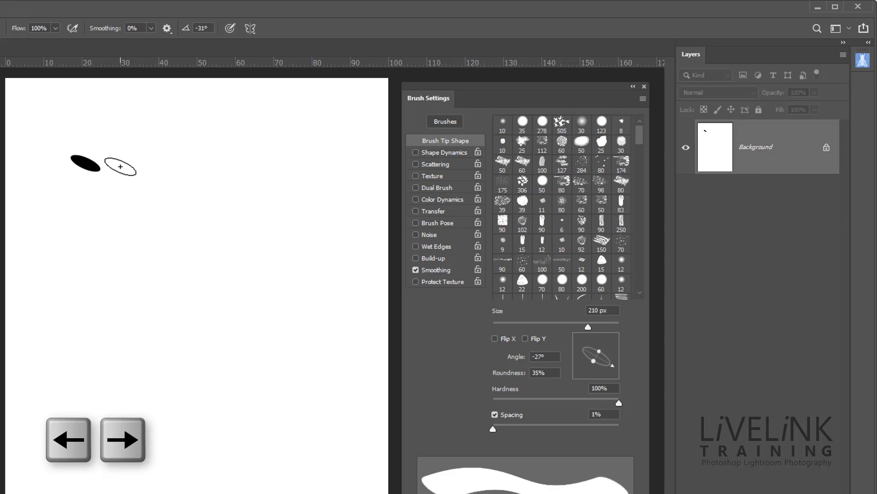
key(Right)
key(Right)
key(Right)
key(Right)
key(Right)
key(Right)
key(Right)
key(Right)
key(Right)
key(Right)
key(Right)
key(Right)
key(Right)
key(Right)
key(Right)
key(Right)
key(Right)
key(Right)
key(Right)
key(Right)
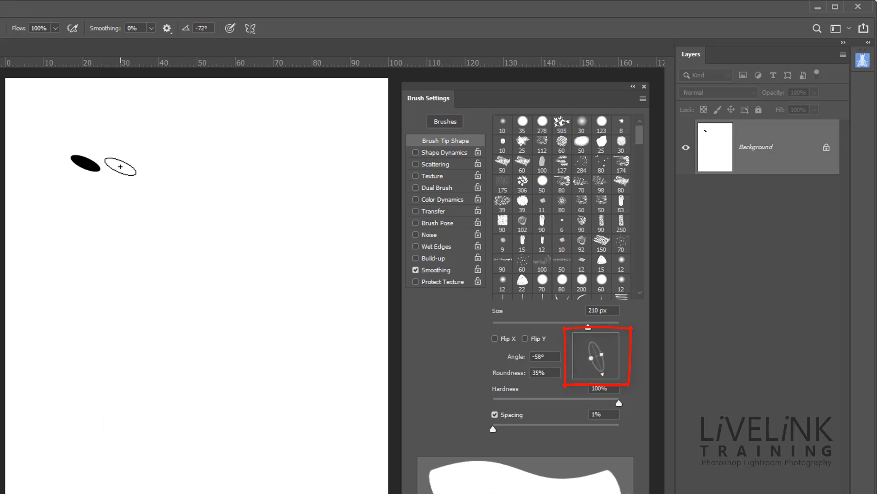
key(Right)
key(Right)
key(Right)
key(Right)
key(Right)
key(Right)
key(Right)
key(Right)
key(Right)
key(Right)
key(Right)
key(Right)
key(Right)
key(Right)
key(Right)
key(Right)
key(Right)
key(Right)
key(Right)
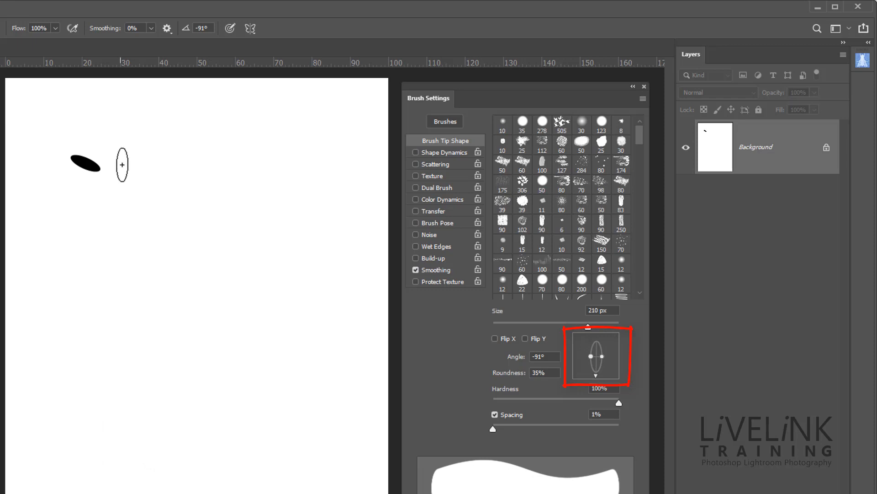
click(116, 163)
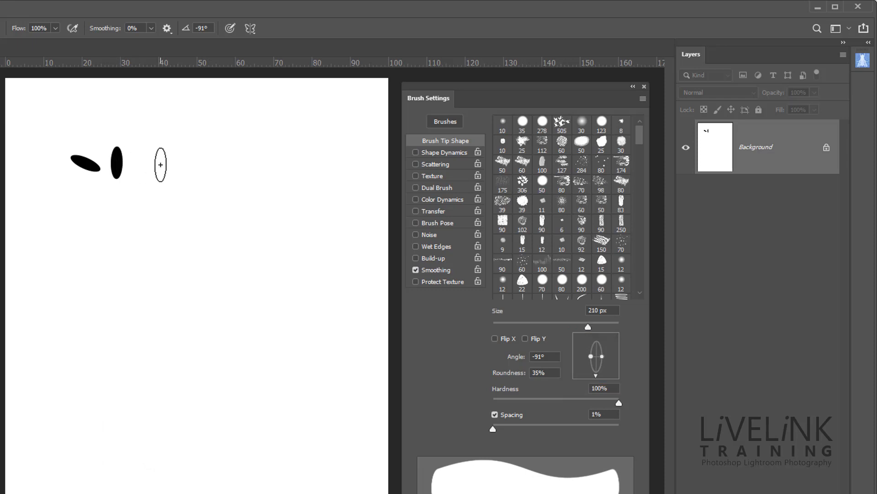
Rotate the brush tip in one-degree increments to -144° and stamp a third dab next to the upright one.
key(Right)
key(Right)
key(Right)
key(Right)
key(Right)
key(Right)
key(Right)
key(Right)
key(Right)
key(Right)
key(Right)
key(Right)
key(Right)
key(Right)
key(Right)
key(Right)
key(Right)
key(Right)
key(Right)
key(Right)
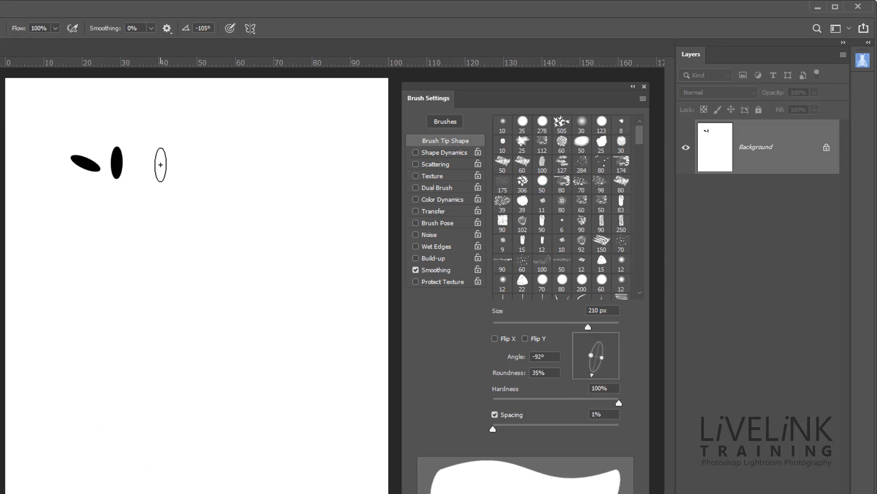
key(Right)
key(Right)
key(Right)
key(Right)
key(Right)
key(Right)
key(Right)
key(Right)
key(Right)
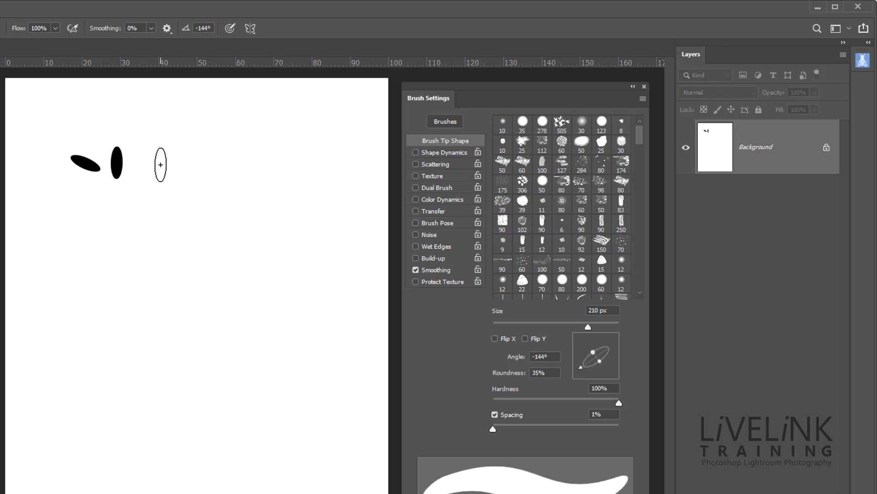
click(147, 166)
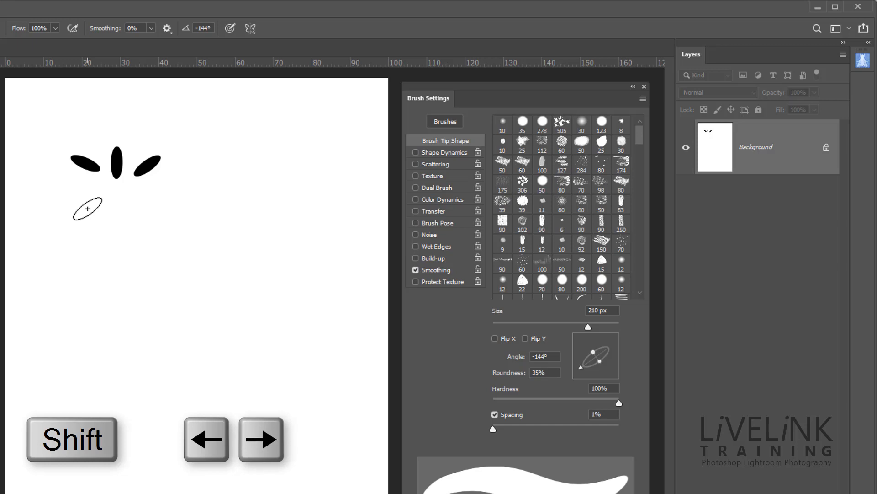
Rotate the brush tip in 15-degree increments to 81° and paint a large U-shaped stroke with straight sides below the three dabs.
key(shift+Right)
key(shift+Right)
key(shift+Right)
key(shift+Right)
key(shift+Right)
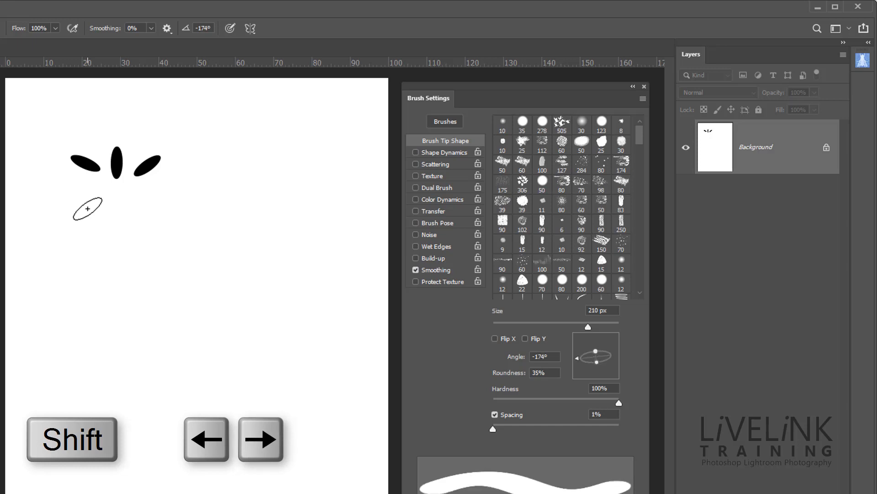
key(shift+Right)
key(shift+Right)
key(shift+Right)
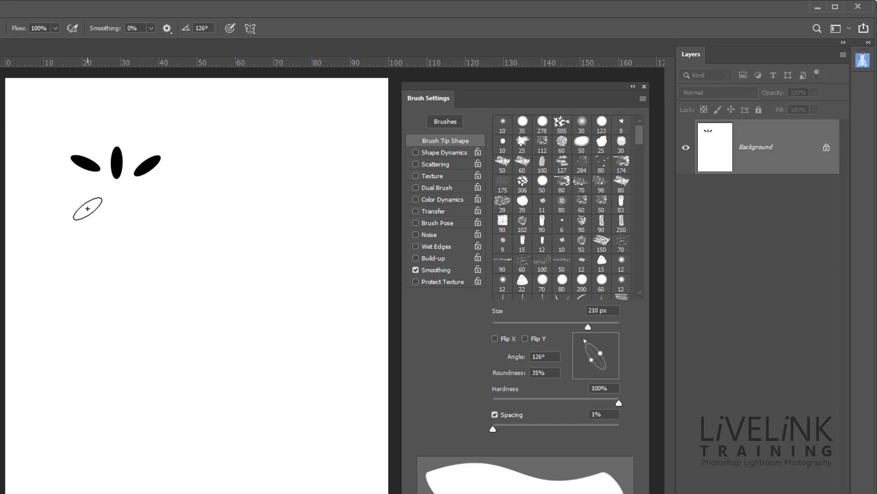
key(shift+Right)
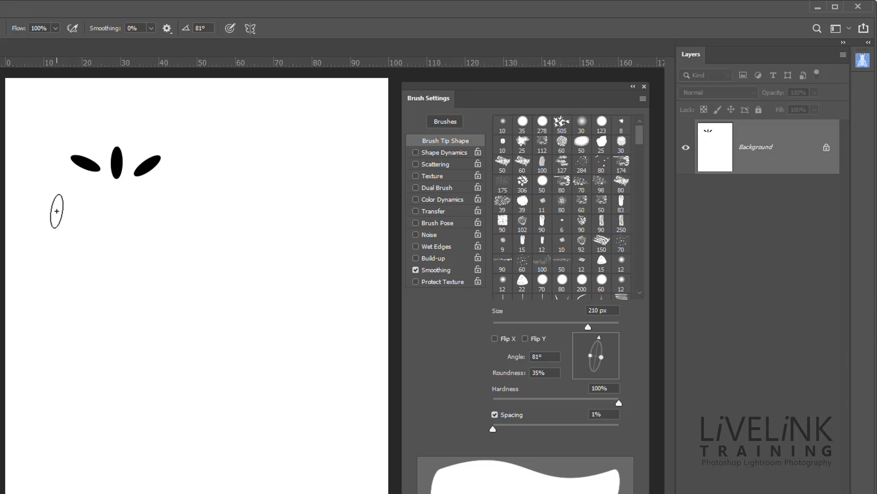
drag(57, 211, 57, 271)
mouse_move(39, 341)
mouse_down()
mouse_move(31, 479)
mouse_move(316, 483)
mouse_move(334, 337)
mouse_move(332, 202)
mouse_up()
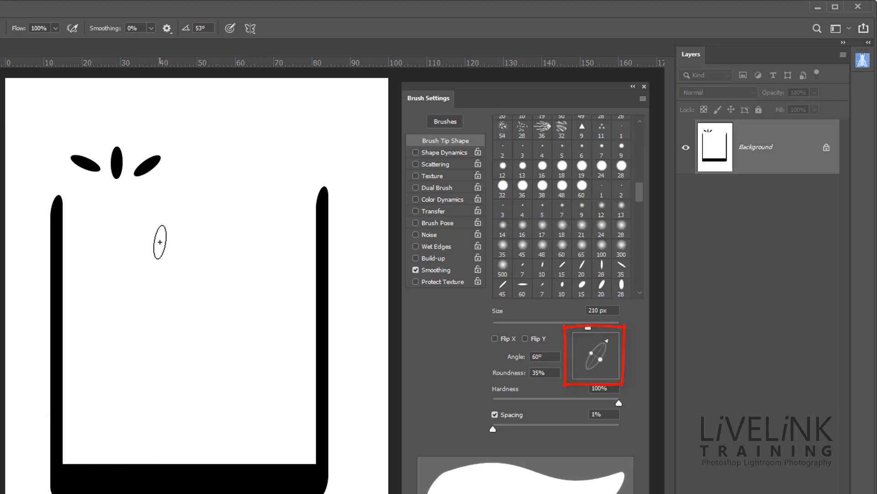
Rotate the brush tip in one-degree increments to an angle of 33°.
key(Right)
key(Right)
key(Right)
key(Right)
key(Right)
key(Right)
key(Right)
key(Right)
key(Right)
key(Right)
key(Right)
key(Right)
key(Right)
key(Right)
key(Right)
key(Right)
key(Right)
key(Right)
key(Right)
key(Right)
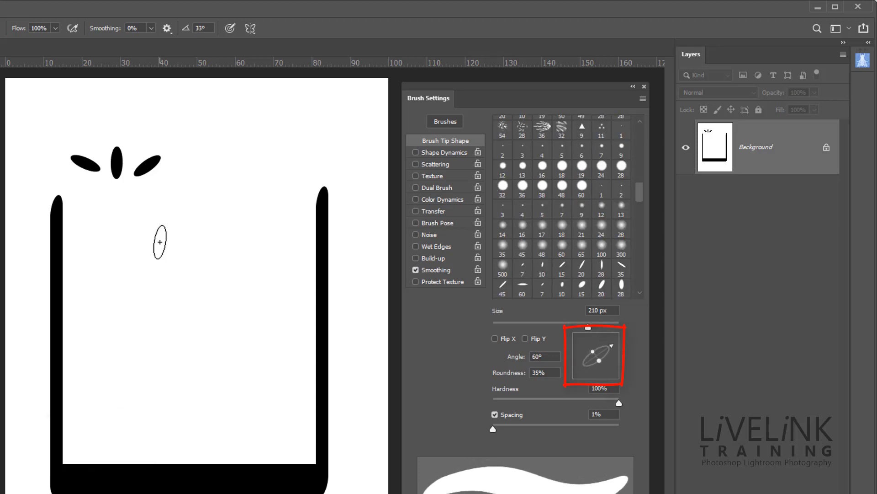
Rotate the brush tip in the opposite direction, in one-degree increments, to an angle of 80°.
key(Left)
key(Left)
key(Left)
key(Left)
key(Left)
key(Left)
key(Left)
key(Left)
key(Left)
key(Left)
key(Left)
key(Left)
key(Left)
key(Left)
key(Left)
key(Left)
key(Left)
key(Left)
key(Left)
key(Left)
key(Left)
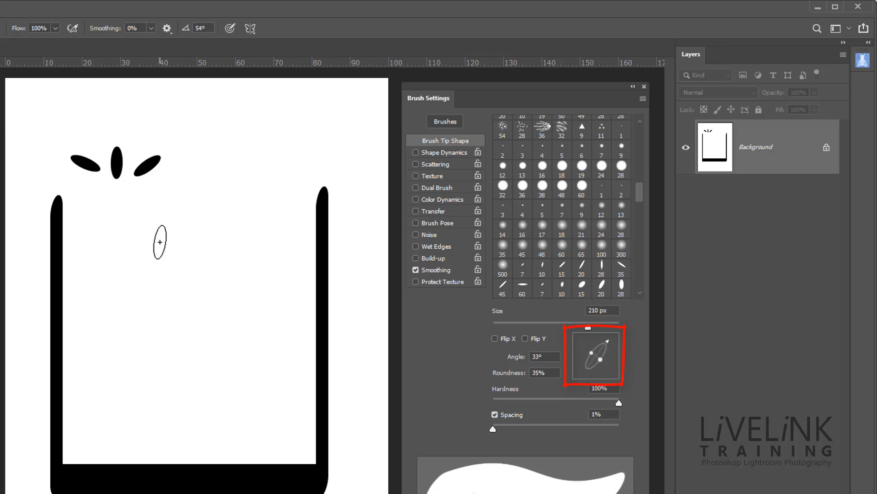
key(Left)
key(Left)
key(Left)
key(Left)
key(Left)
key(Left)
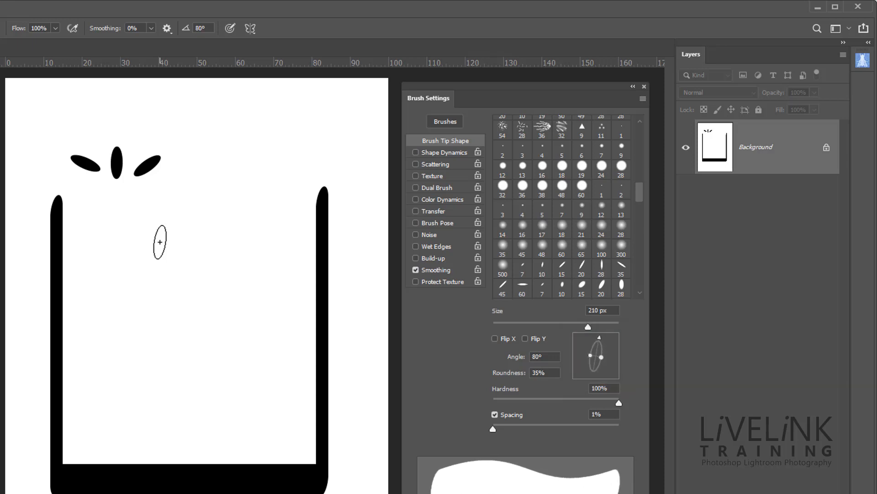
Rotate the brush tip clockwise in one-degree increments to an angle of 50°.
key(Right)
key(Right)
key(Right)
key(Right)
key(Right)
key(Right)
key(Right)
key(Right)
key(Right)
key(Right)
key(Right)
key(Right)
key(Right)
key(Right)
key(Right)
key(Right)
key(Right)
key(Right)
key(Right)
key(Right)
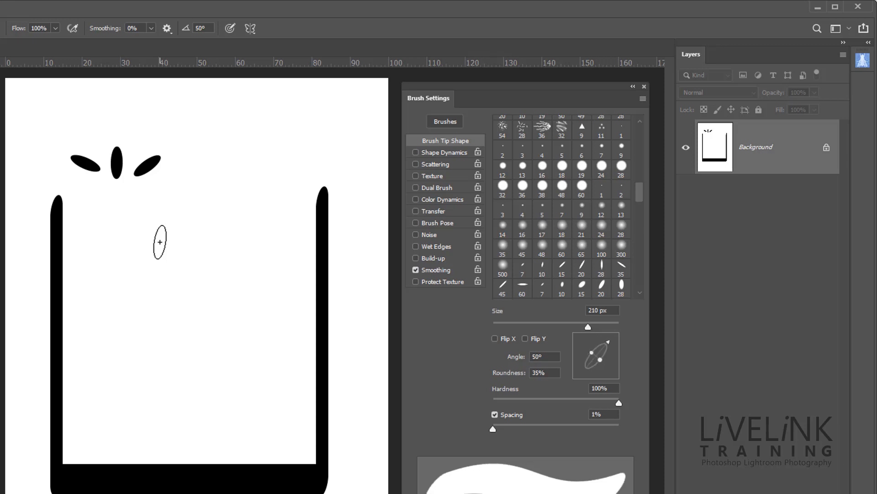
Rotate the brush tip clockwise in 15-degree increments to an angle of -25°.
key(shift+Right)
key(shift+Right)
key(shift+Right)
key(shift+Right)
key(shift+Right)
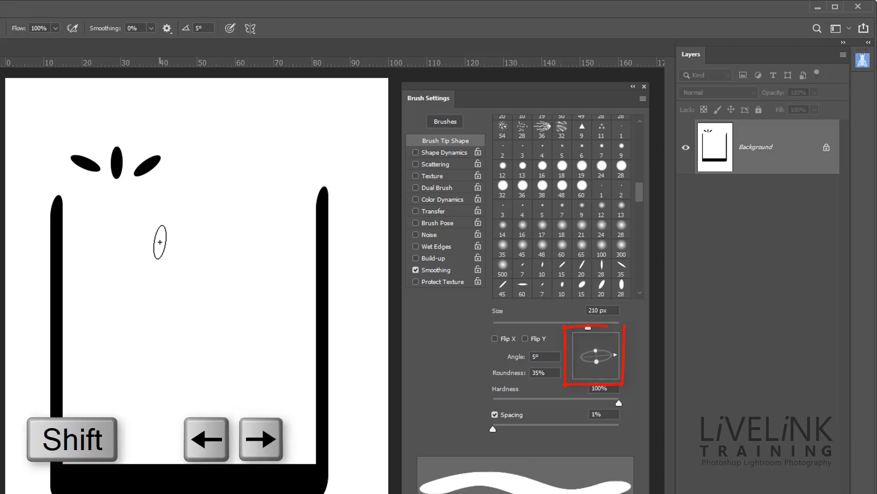
Rotate the brush tip counterclockwise in 15-degree increments to an angle of 95°.
key(shift+Left)
key(shift+Left)
key(shift+Left)
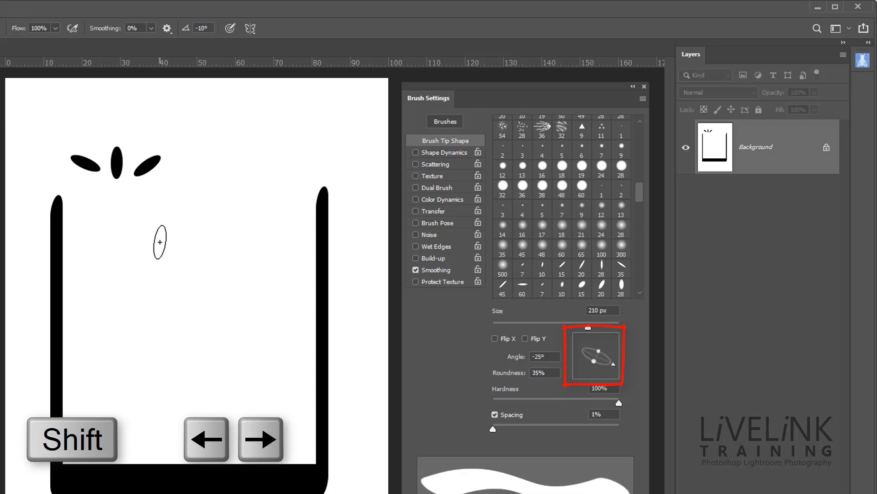
key(shift+Left)
key(shift+Left)
key(shift+Left)
key(shift+Left)
key(shift+Left)
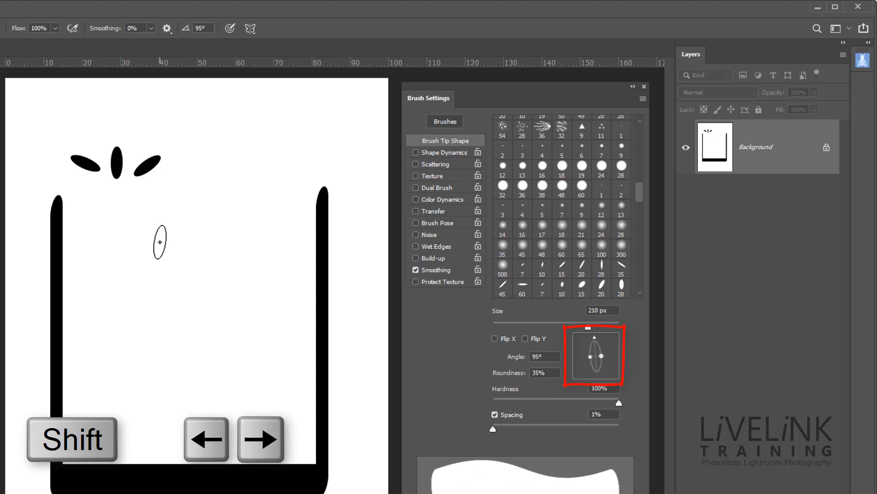